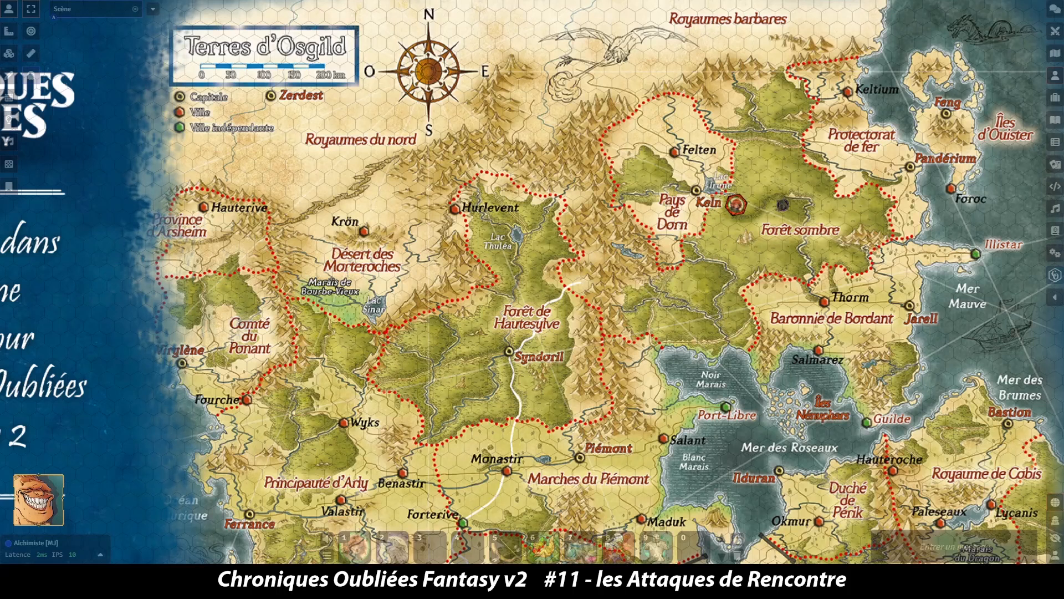
# Open the Homme-Lézard encounter sheet from its token on the map and put it in edit mode.
pyautogui.doubleClick(783, 206)
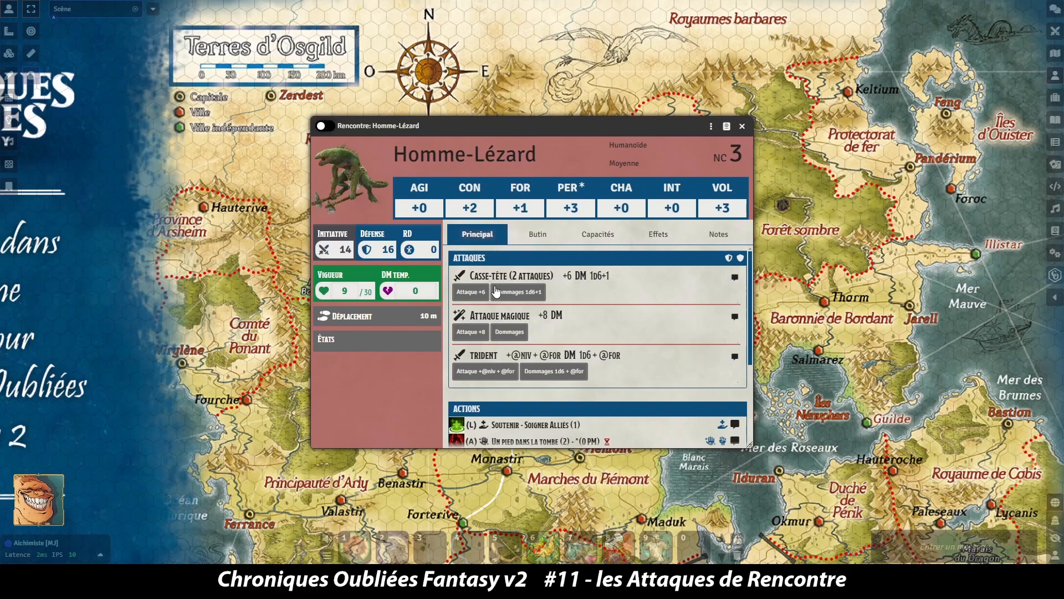
pyautogui.click(329, 129)
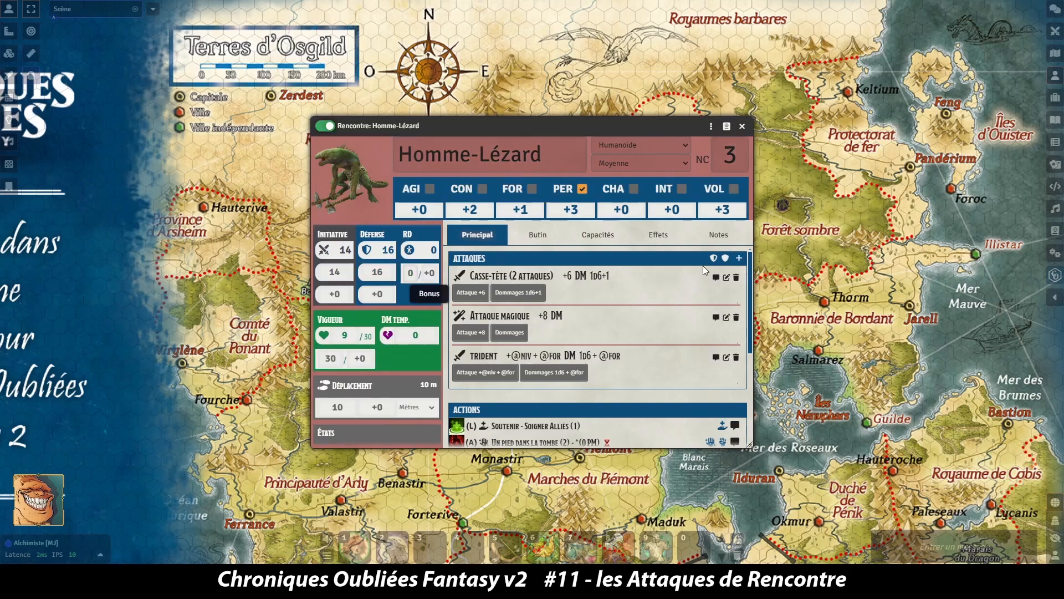
# Create a new item of the encounter attack type named Hache de guerre.
pyautogui.click(1056, 99)
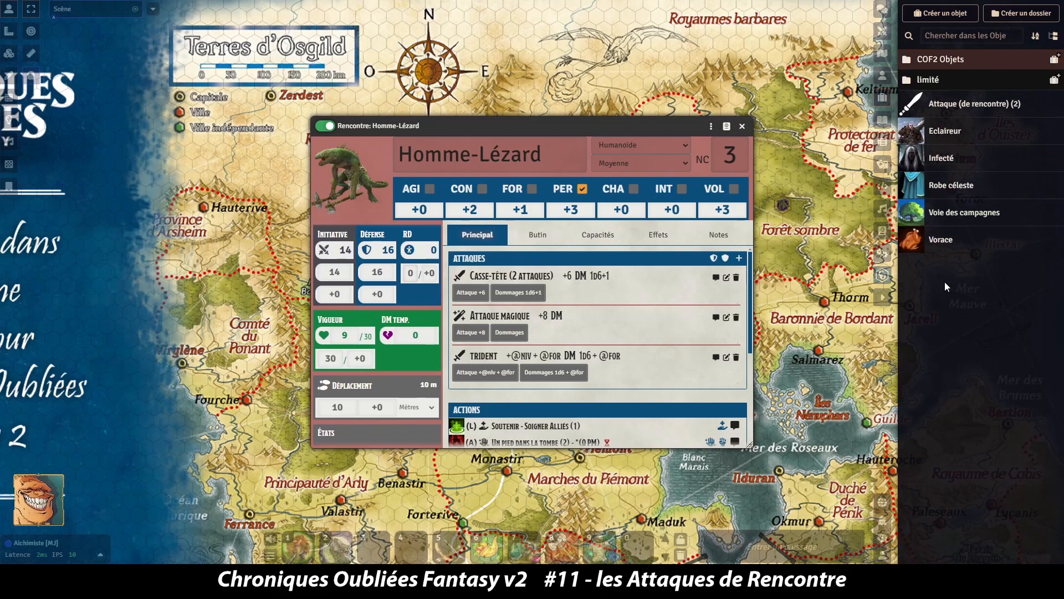
pyautogui.click(943, 15)
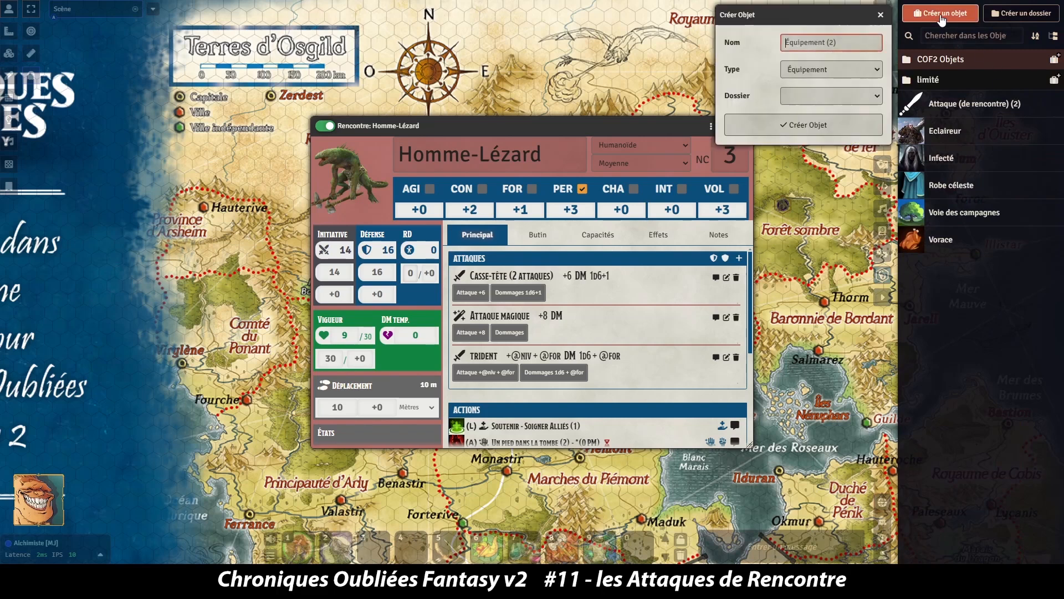
pyautogui.click(810, 82)
pyautogui.click(821, 87)
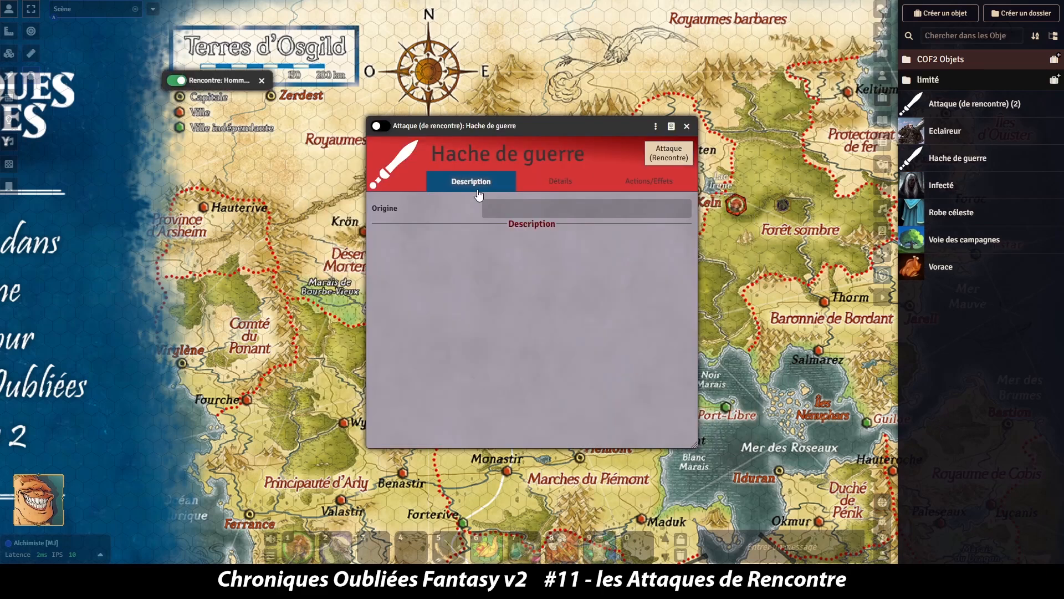
# Replace the Hache de guerre attack's default image with a war axe picture and open its description for editing.
pyautogui.click(386, 172)
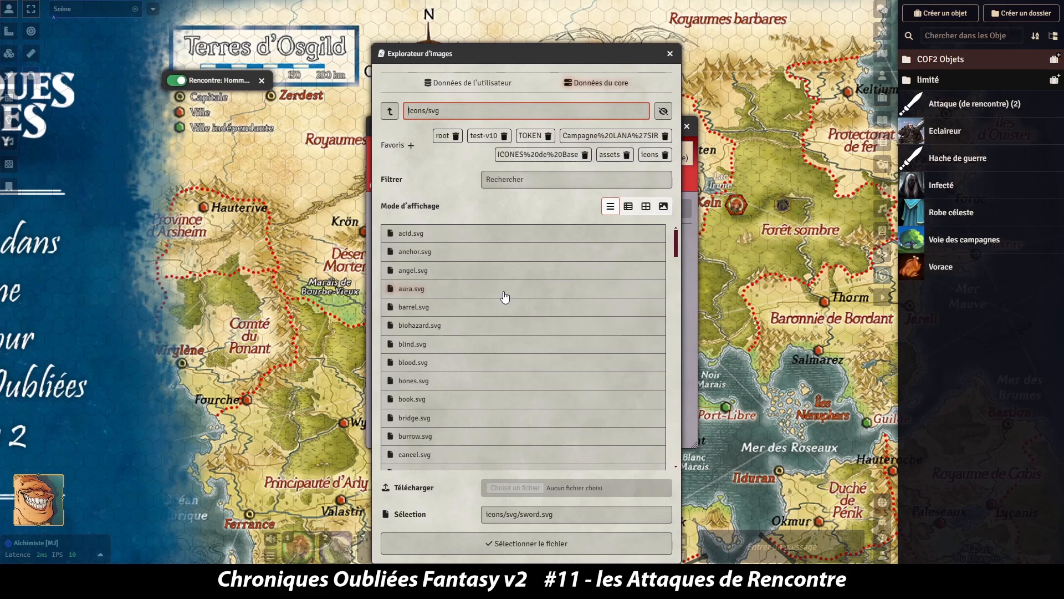
pyautogui.press('Escape')
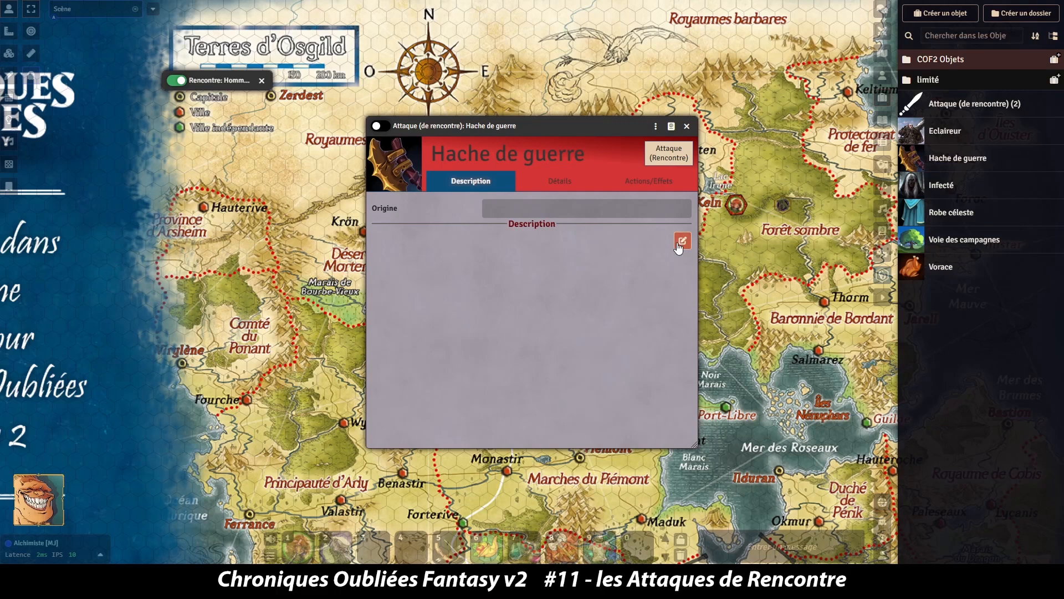
pyautogui.click(682, 241)
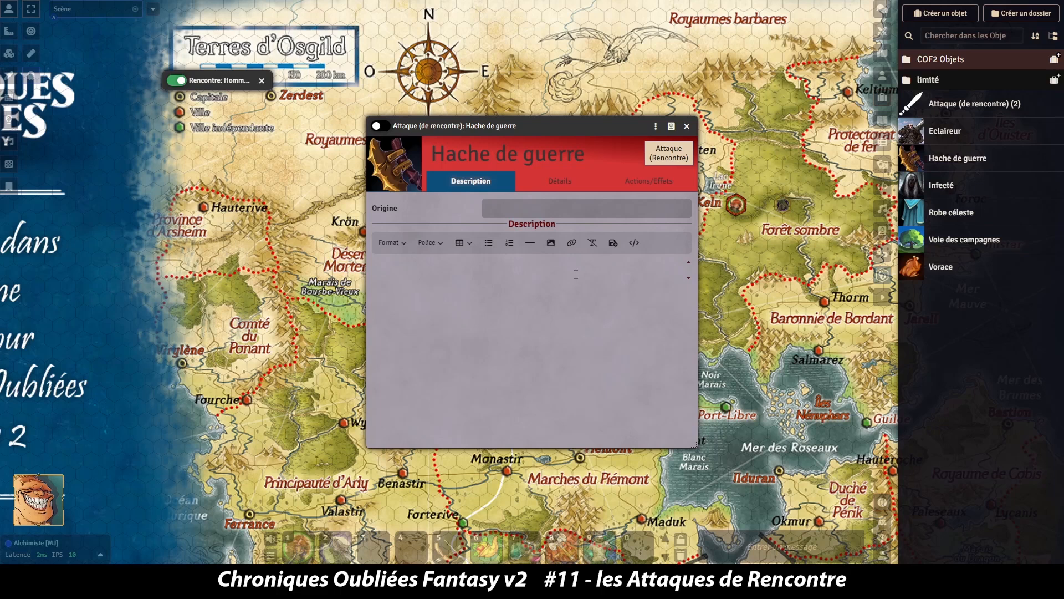
# In the attack's details, set the sub-type to Attaque magique and make the attack rechargeable.
pyautogui.click(560, 181)
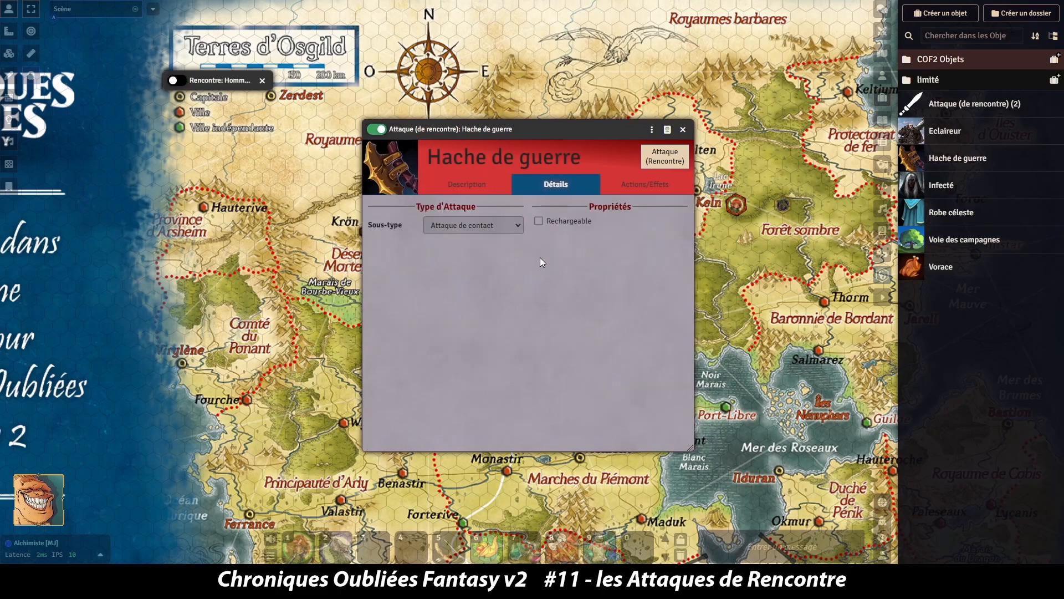
pyautogui.click(483, 252)
pyautogui.click(480, 229)
pyautogui.click(483, 271)
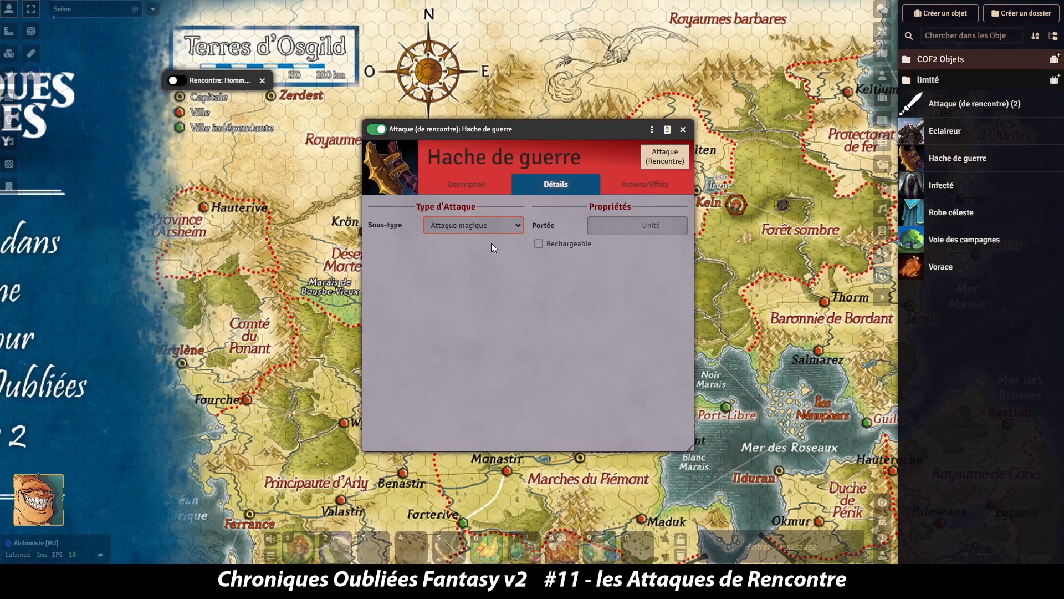
pyautogui.click(539, 244)
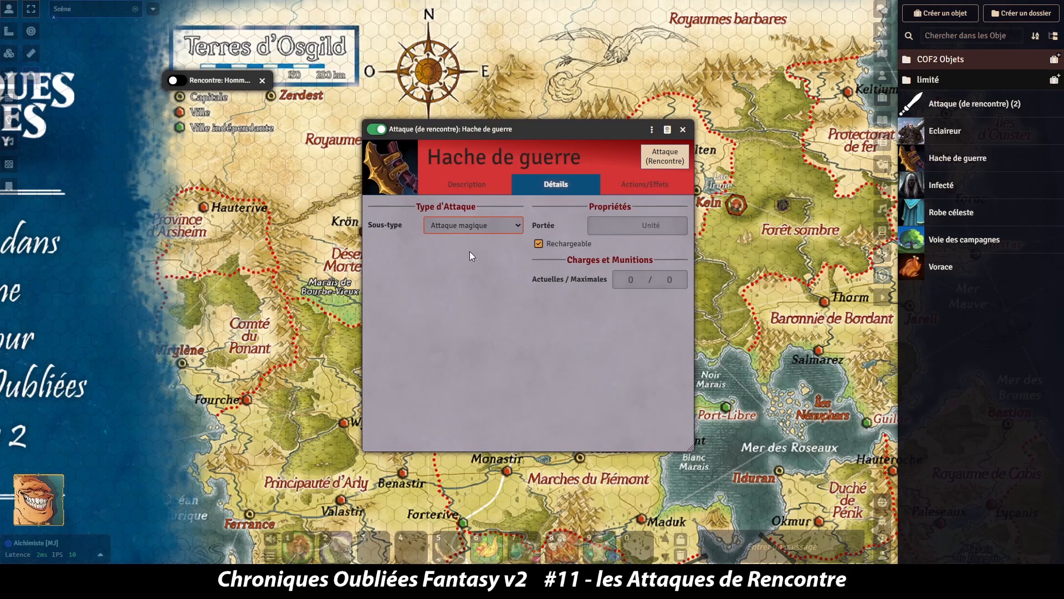
# Set the attack's range to 20 m and its current charges to 12.
pyautogui.click(604, 222)
pyautogui.write('2')
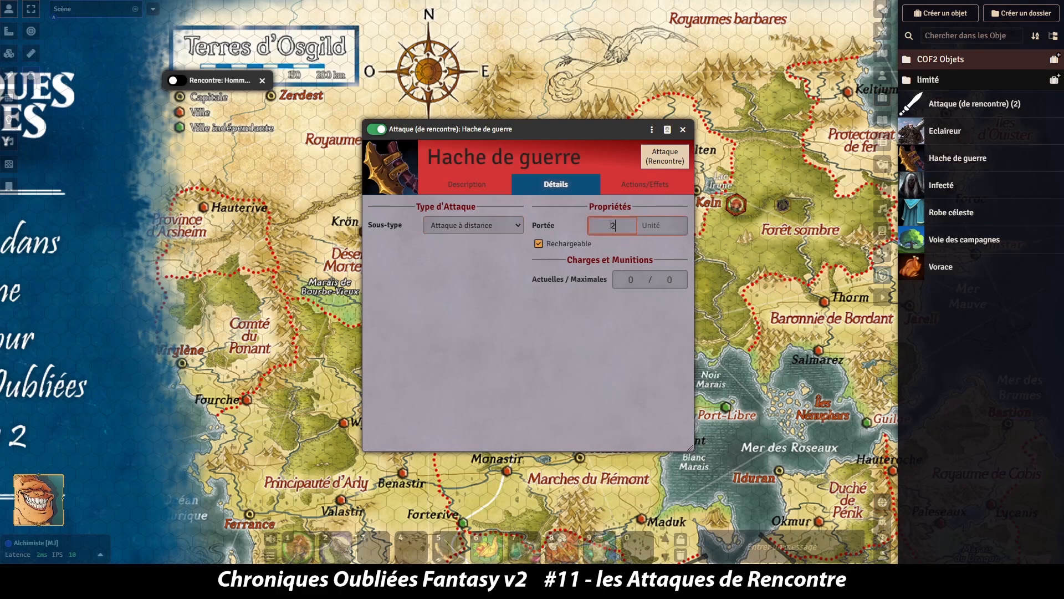
pyautogui.press('BackSpace')
pyautogui.write('17')
pyautogui.press('Tab')
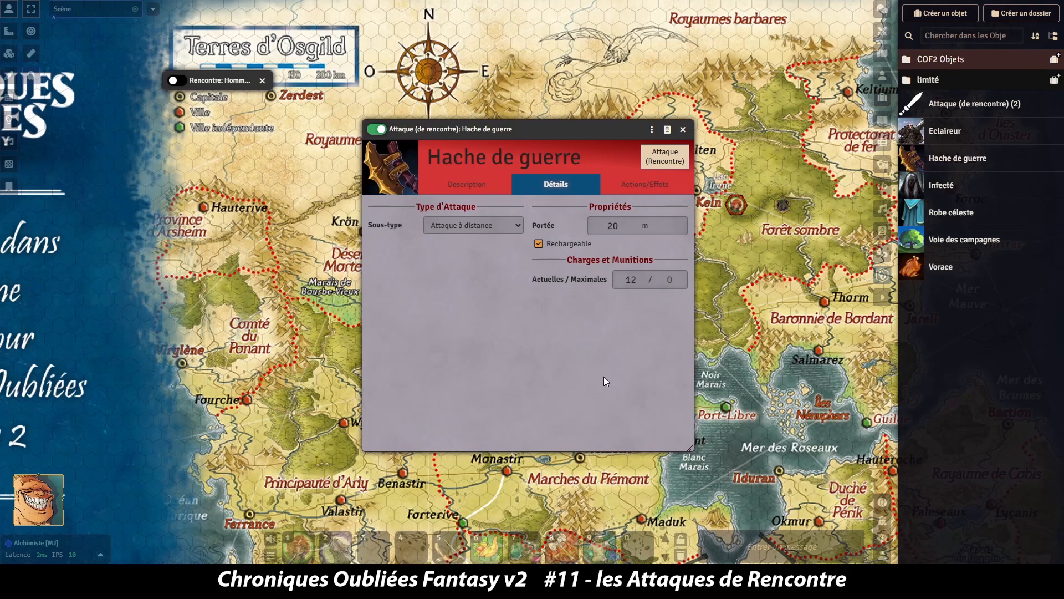
# Add an action to the Hache de guerre attack, make it activatable and give it an Attaque resolution.
pyautogui.click(645, 184)
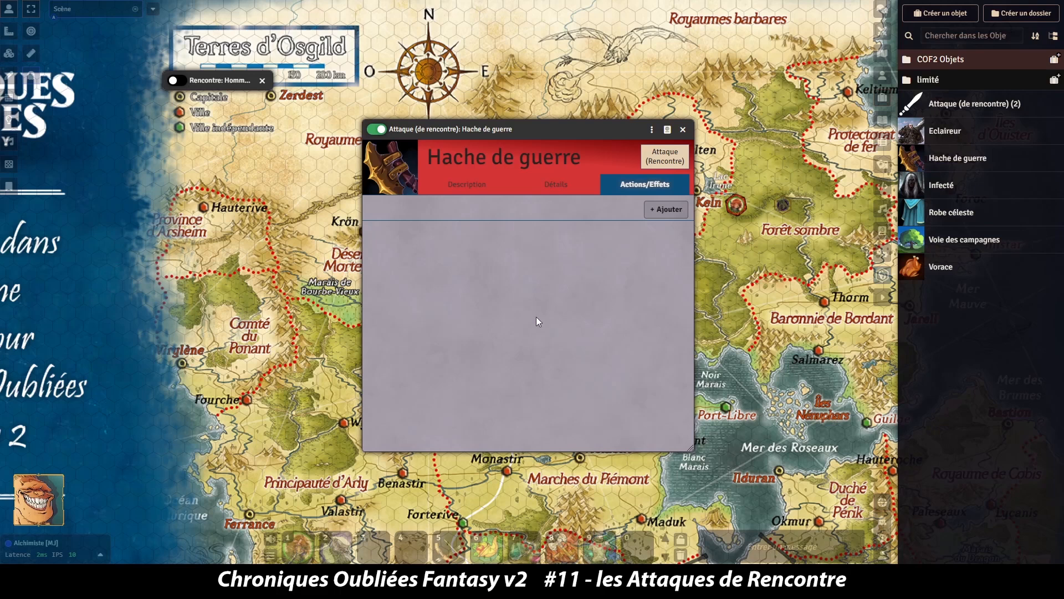
pyautogui.click(667, 209)
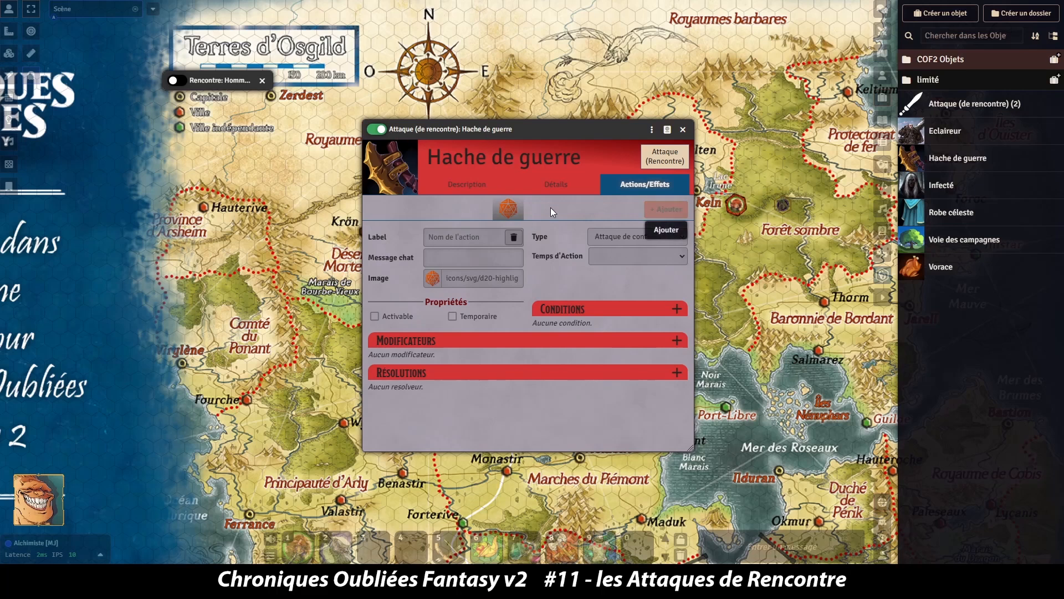
pyautogui.click(670, 211)
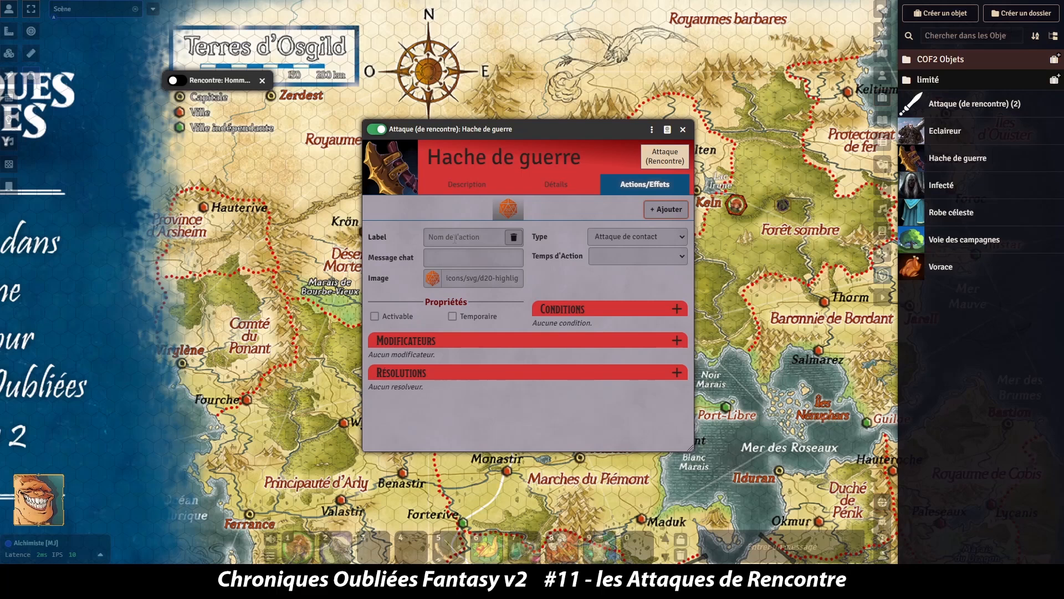
pyautogui.click(510, 313)
pyautogui.click(374, 317)
pyautogui.click(677, 372)
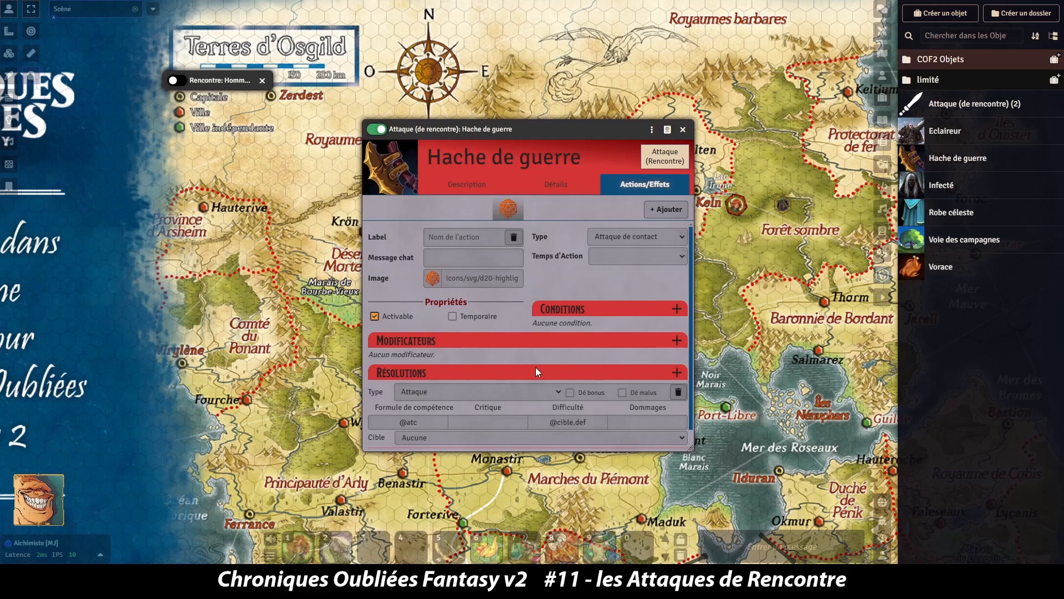
pyautogui.moveTo(426, 422); pyautogui.dragTo(389, 421)
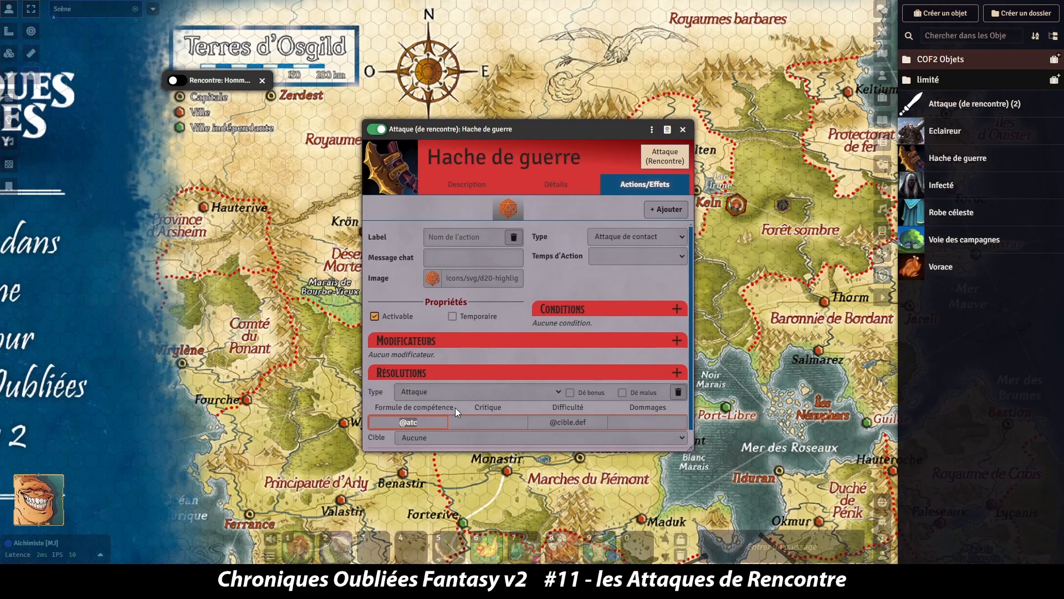
pyautogui.write('+5')
pyautogui.click(455, 408)
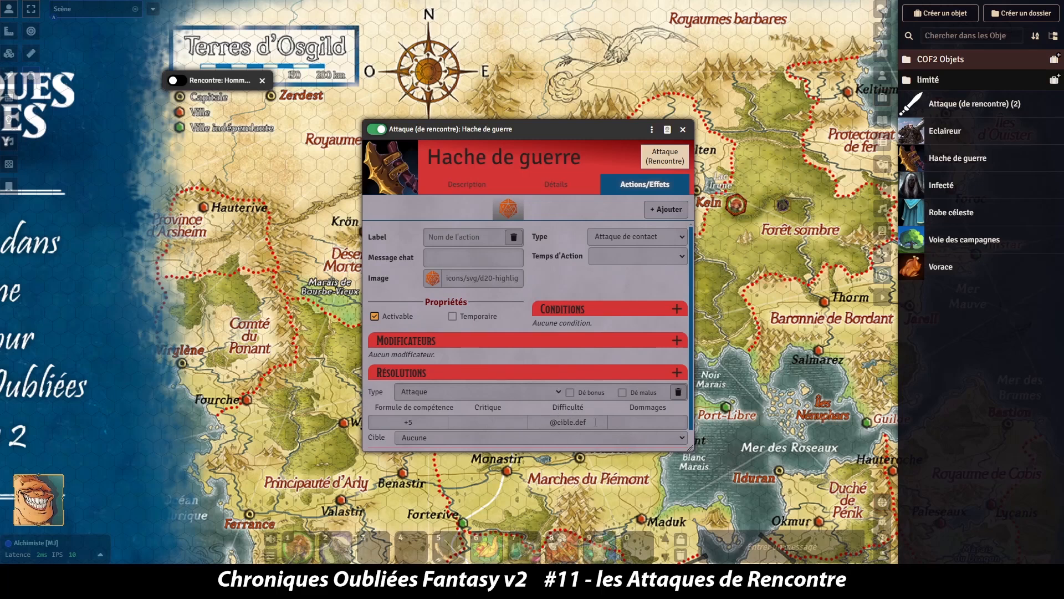
pyautogui.click(645, 422)
pyautogui.write('2d8')
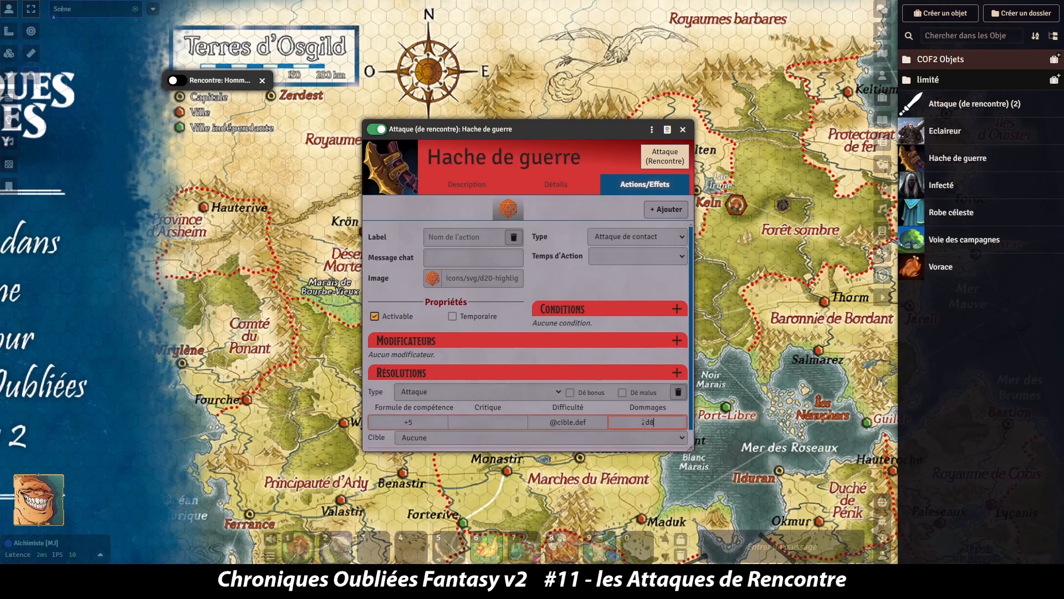
pyautogui.write(' + @for')
pyautogui.scroll(-1, 428, 401)
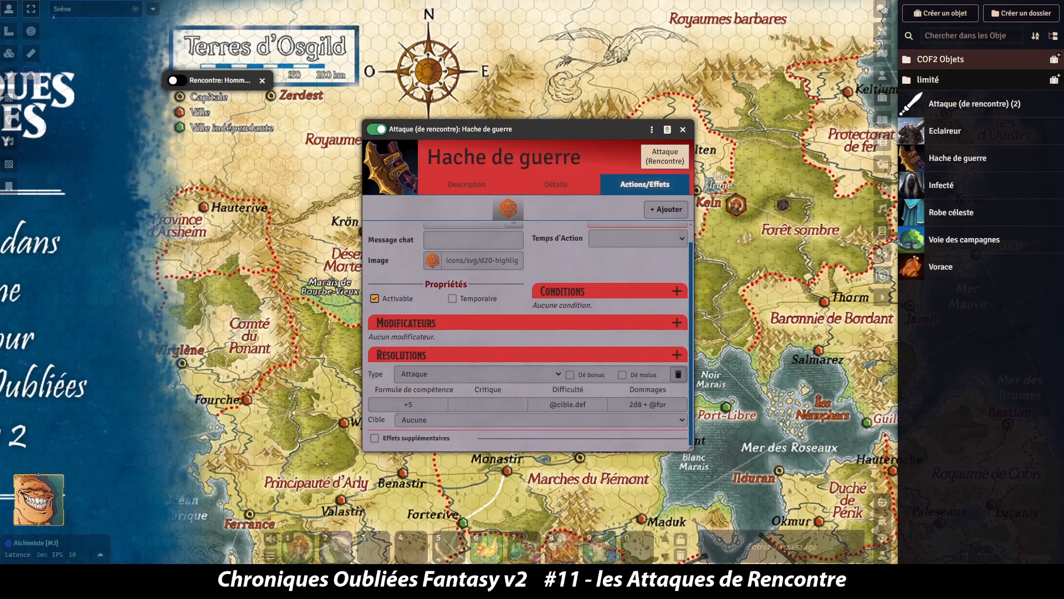
pyautogui.moveTo(426, 404); pyautogui.dragTo(395, 401)
pyautogui.write('+@for +')
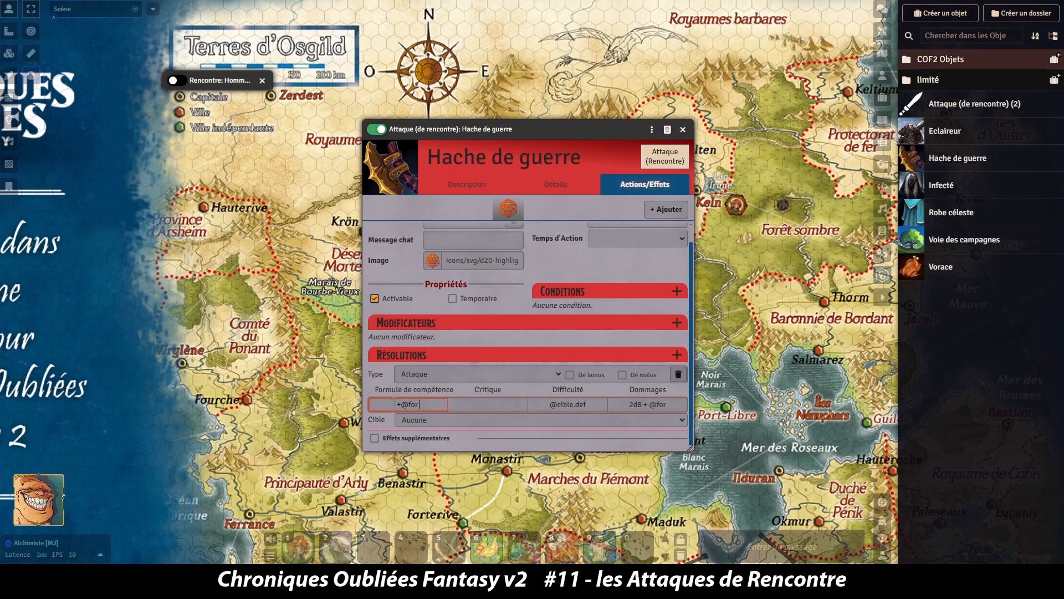
pyautogui.write('@niv')
pyautogui.doubleClick(194, 83)
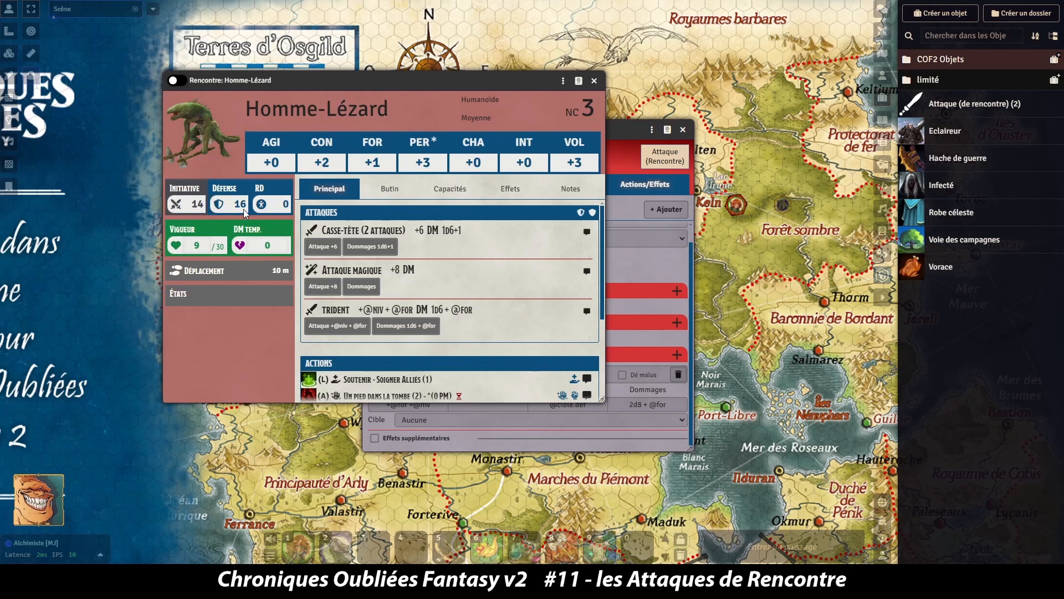
pyautogui.doubleClick(465, 81)
pyautogui.moveTo(432, 404); pyautogui.dragTo(365, 397)
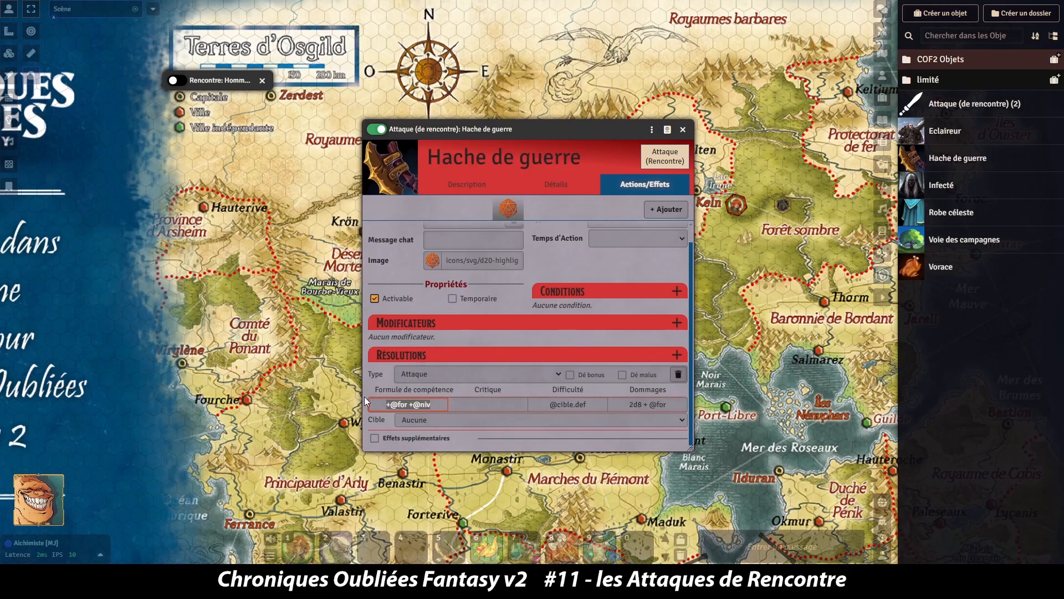
pyautogui.press('BackSpace')
pyautogui.write('@atc')
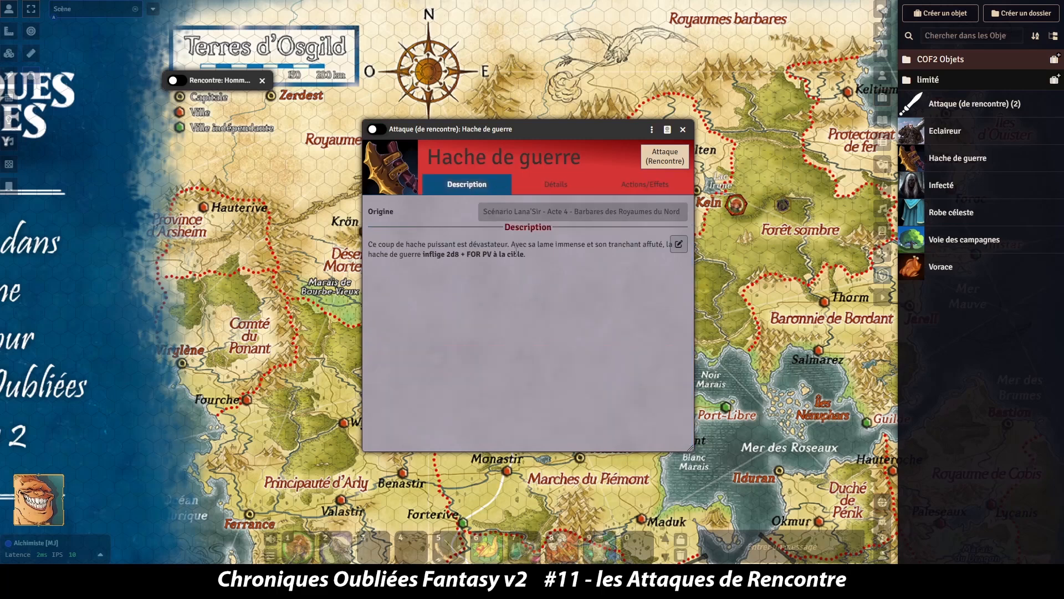
# Review the details and actions of the completed Hache de guerre attack and close its sheet.
pyautogui.click(546, 187)
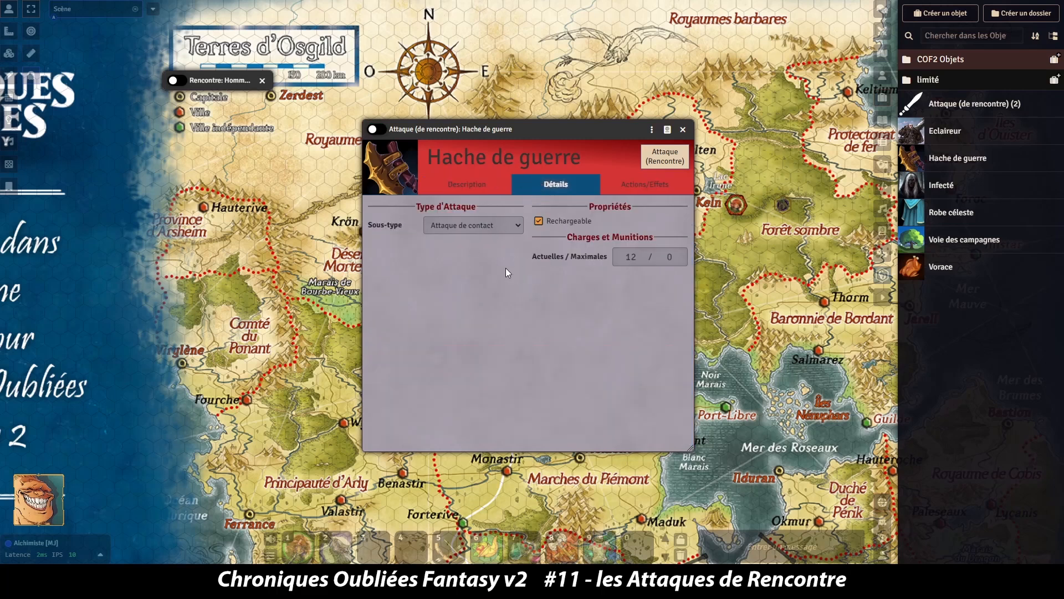
pyautogui.click(646, 188)
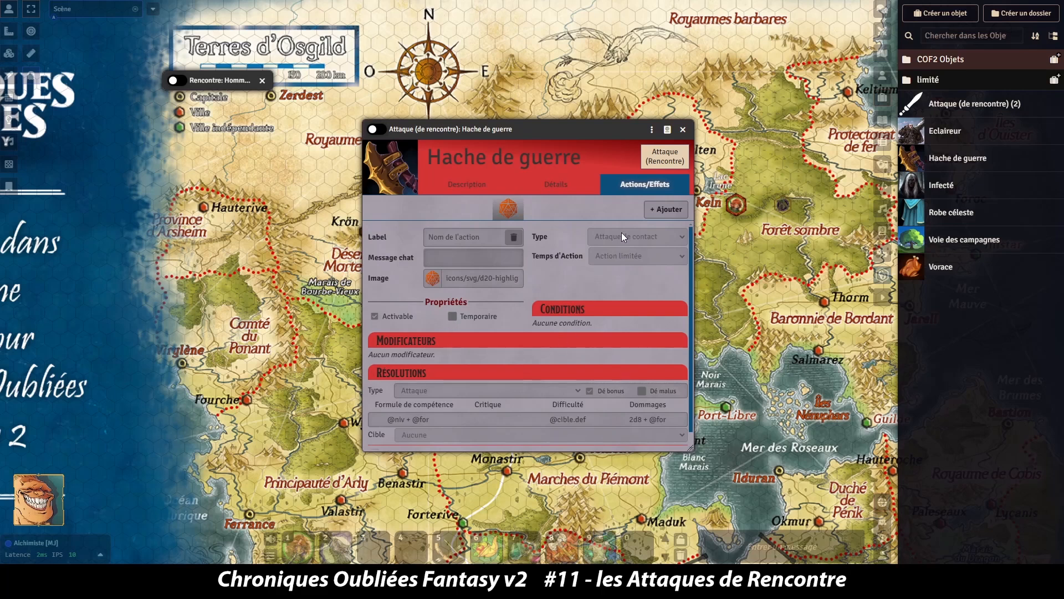
pyautogui.click(683, 131)
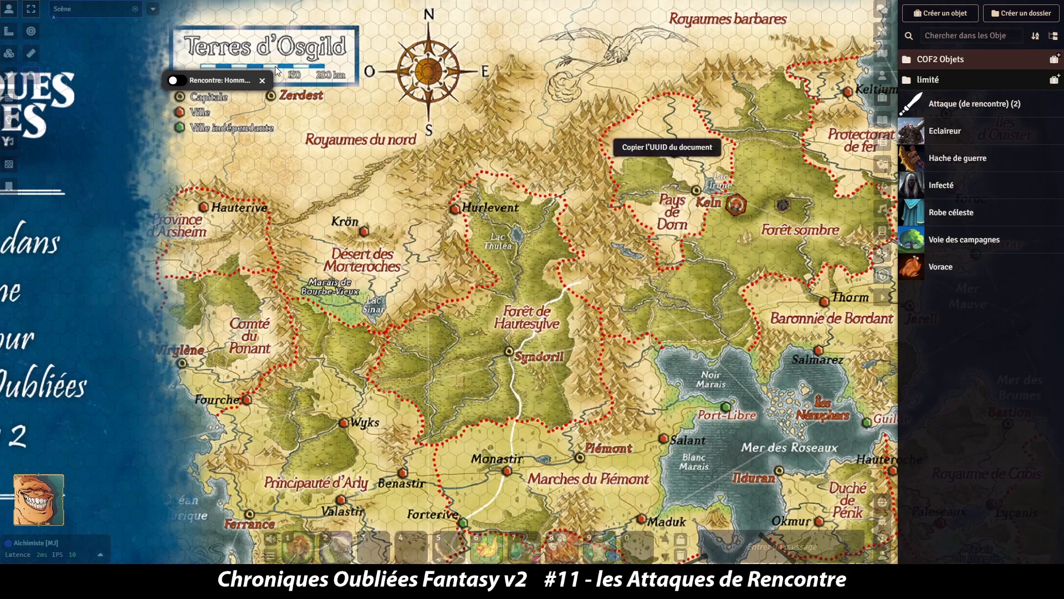
# Add the Hache de guerre item to the attacks on the Homme-Lézard sheet.
pyautogui.doubleClick(222, 80)
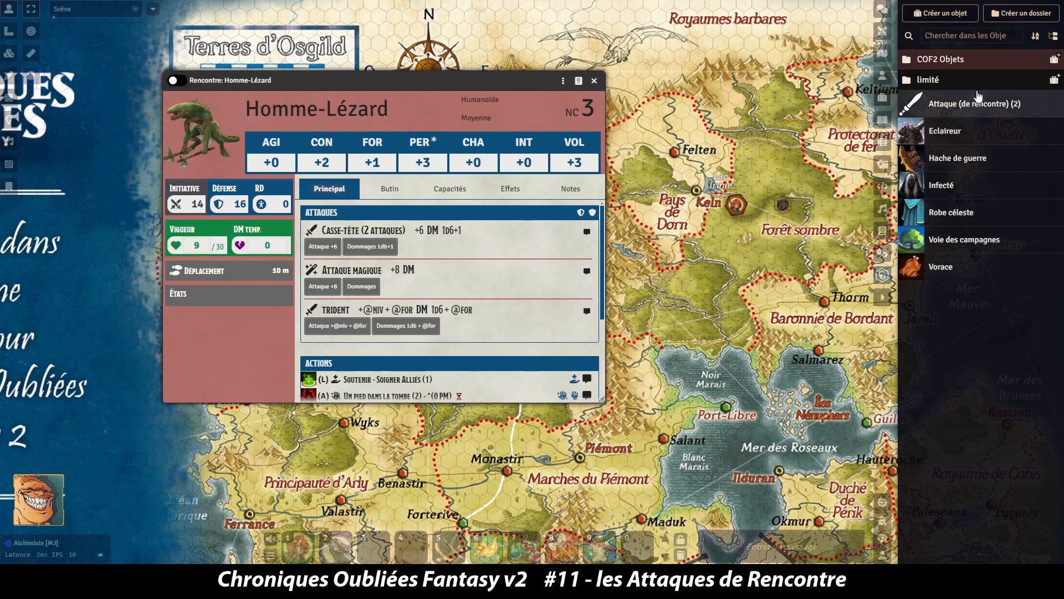
pyautogui.moveTo(968, 161); pyautogui.dragTo(491, 257)
pyautogui.scroll(-2, 491, 258)
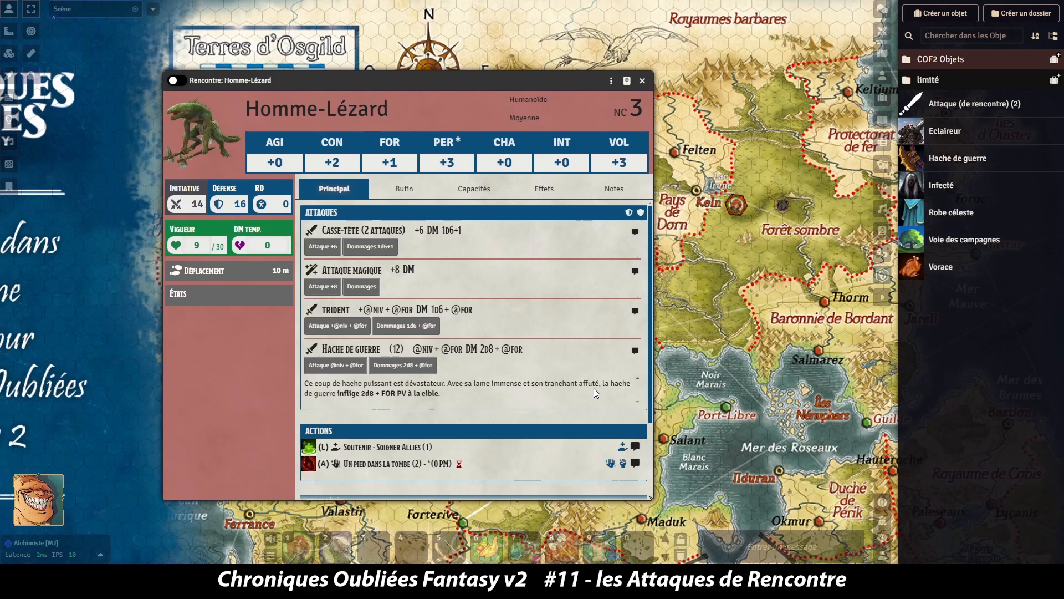
# Put the Homme-Lézard sheet in edit mode and inspect the details and actions of its Hache de guerre attack.
pyautogui.click(175, 81)
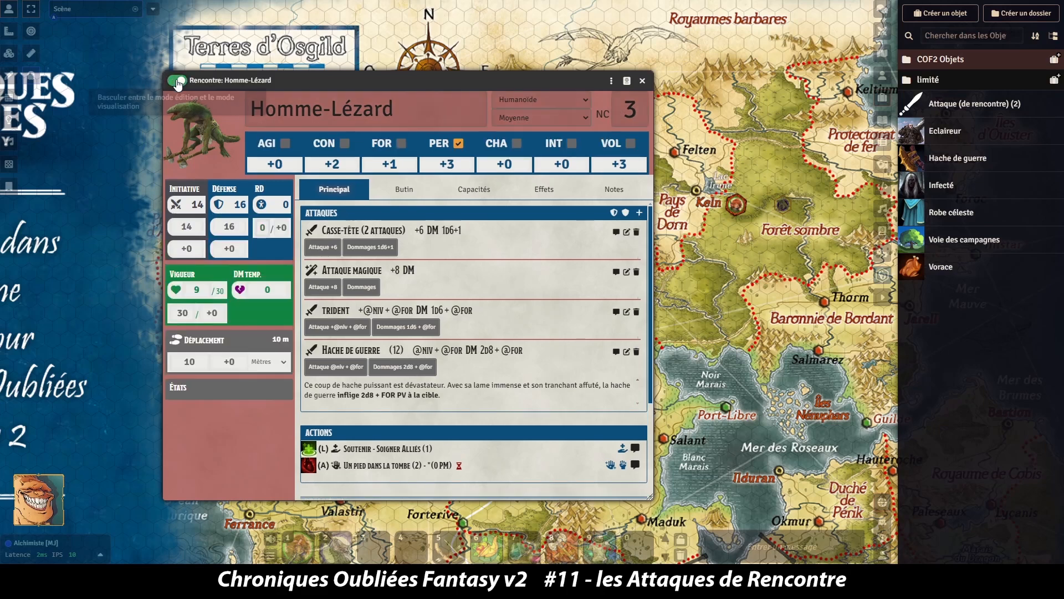
pyautogui.click(627, 353)
pyautogui.click(556, 181)
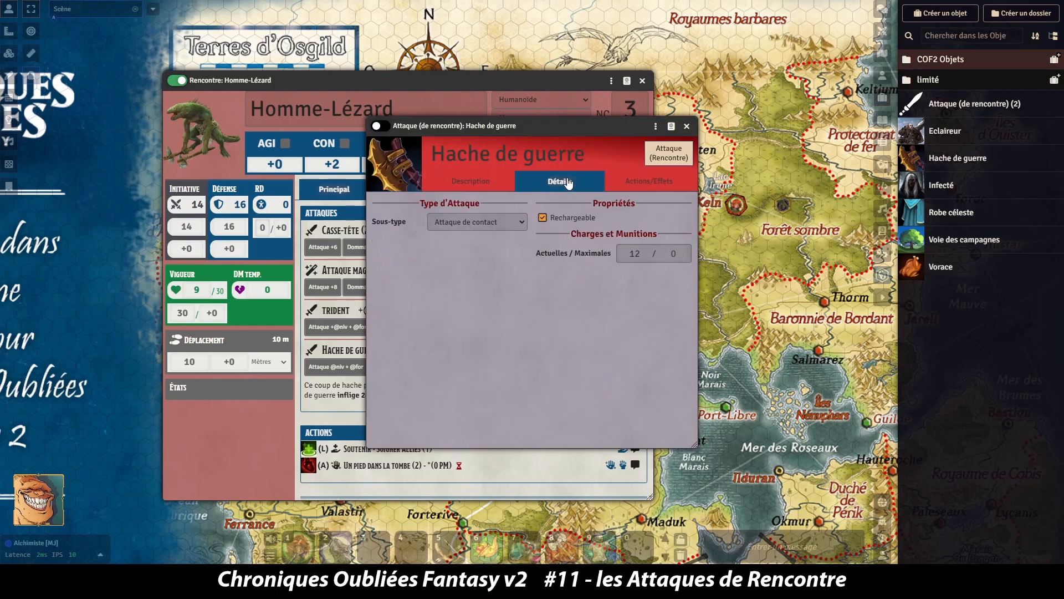
pyautogui.click(632, 183)
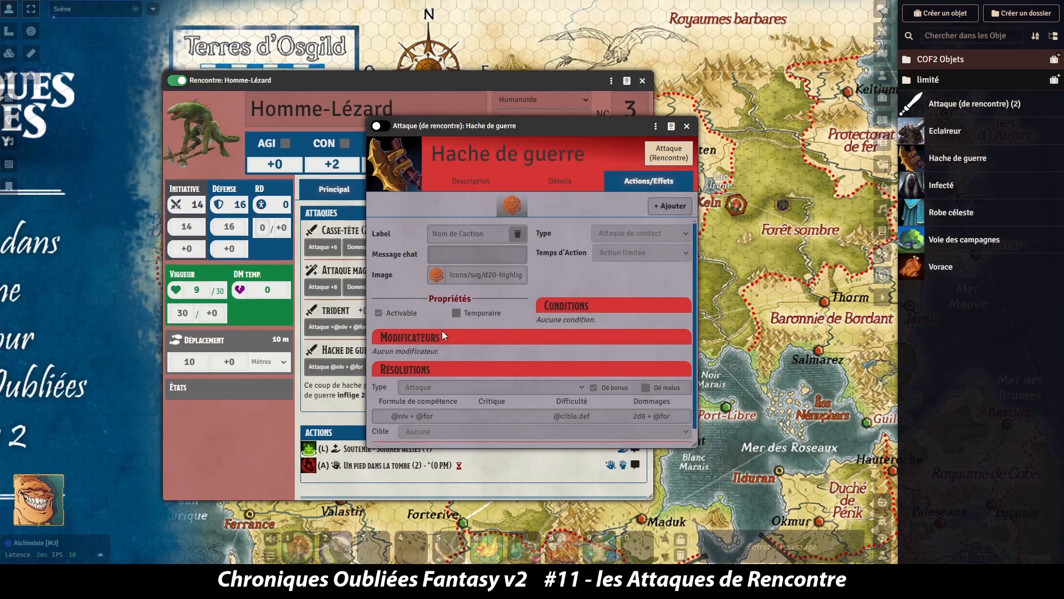
pyautogui.click(687, 125)
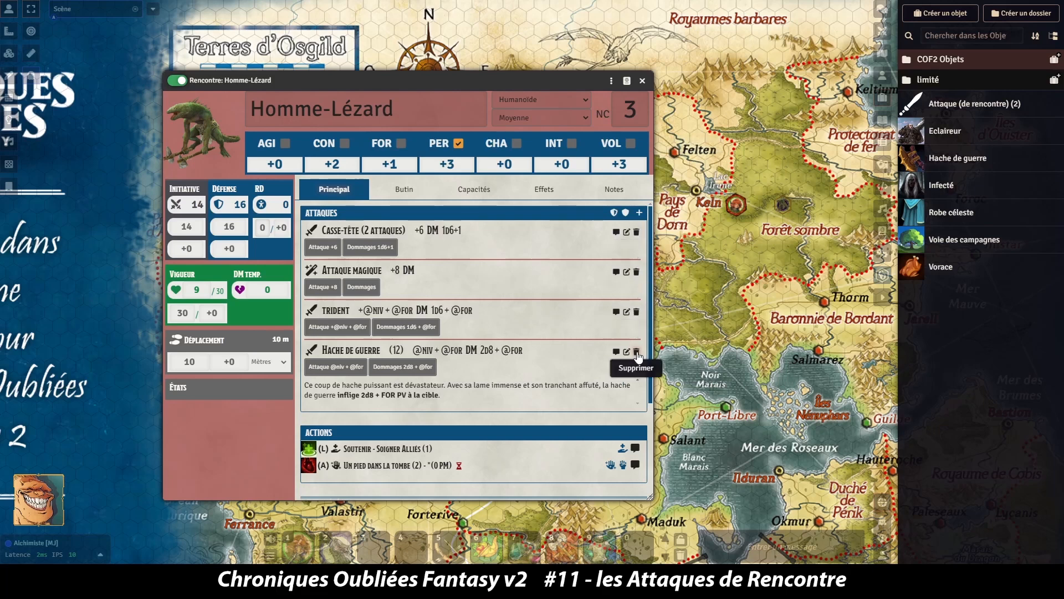
# Send the Homme-Lézard's Hache de guerre attack to the chat.
pyautogui.click(616, 351)
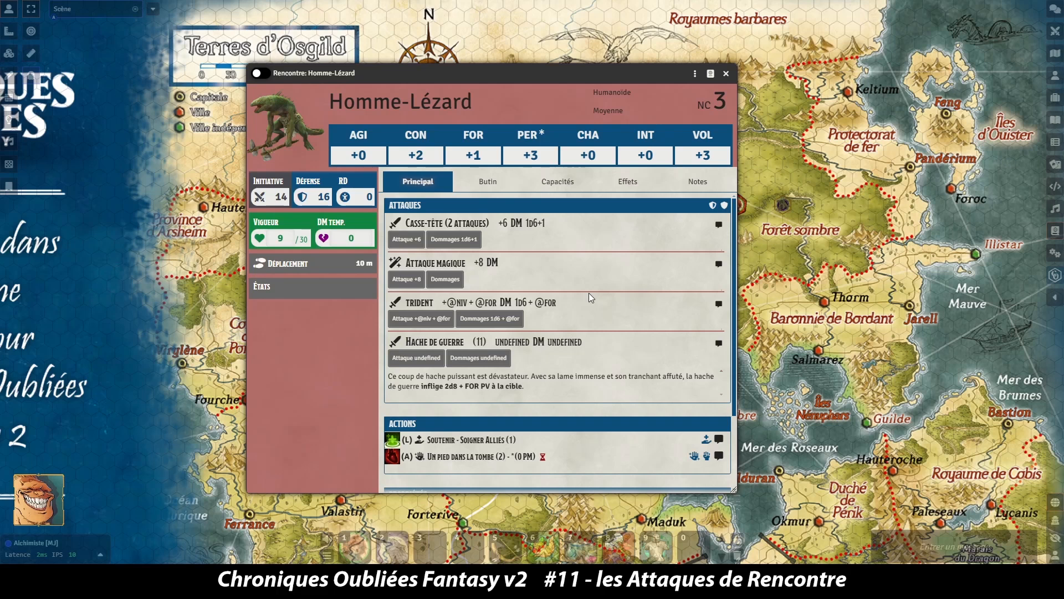
# Put the Homme-Lézard sheet in edit mode and add Attaque à distance from the COF2 Objets compendium's Attaques de créatures to its attacks.
pyautogui.click(259, 73)
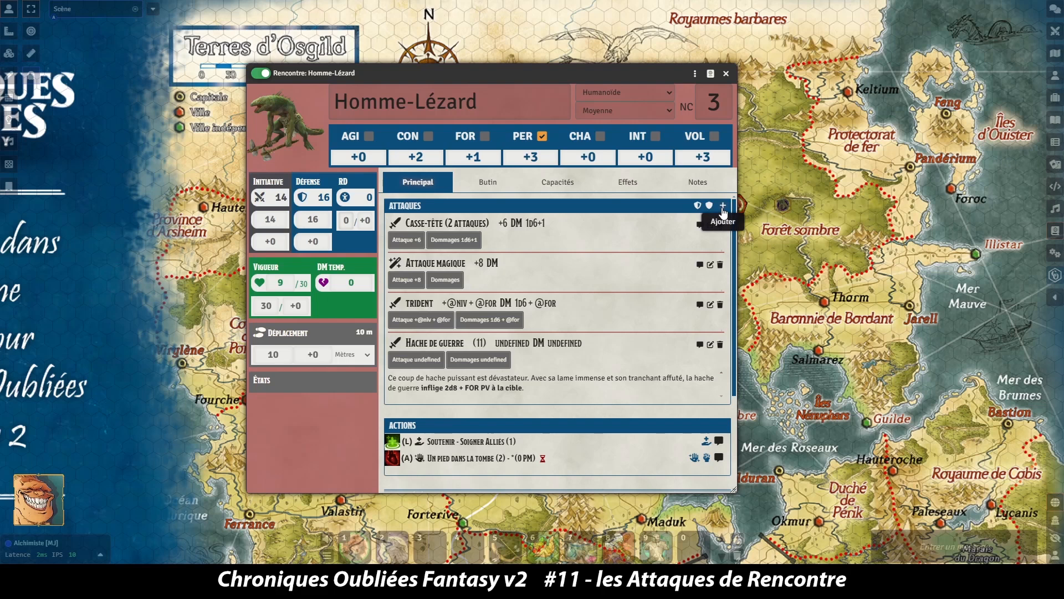
pyautogui.click(1056, 236)
pyautogui.click(989, 166)
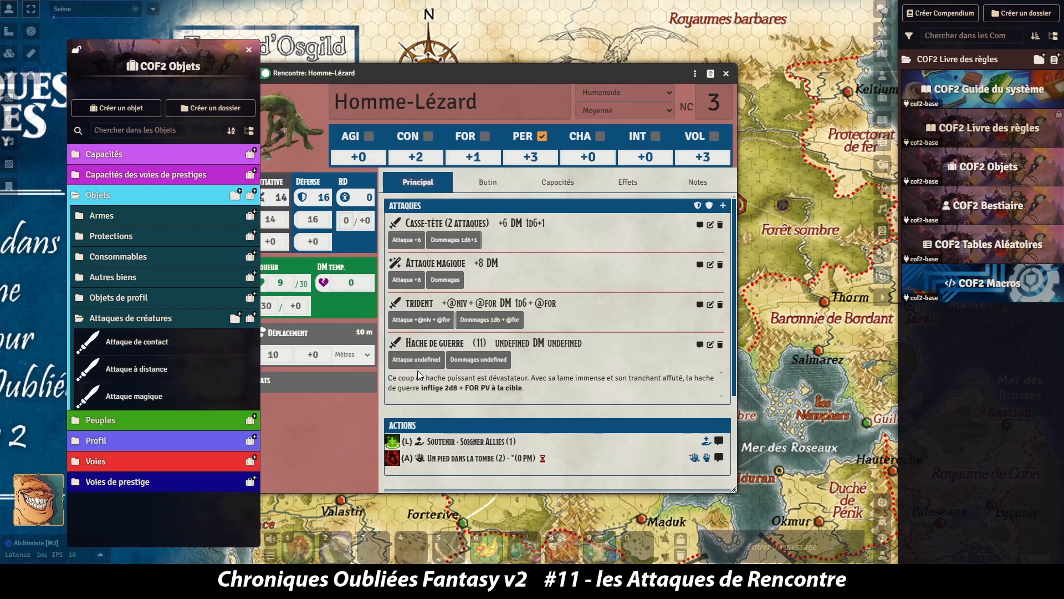
pyautogui.moveTo(125, 375); pyautogui.dragTo(466, 375)
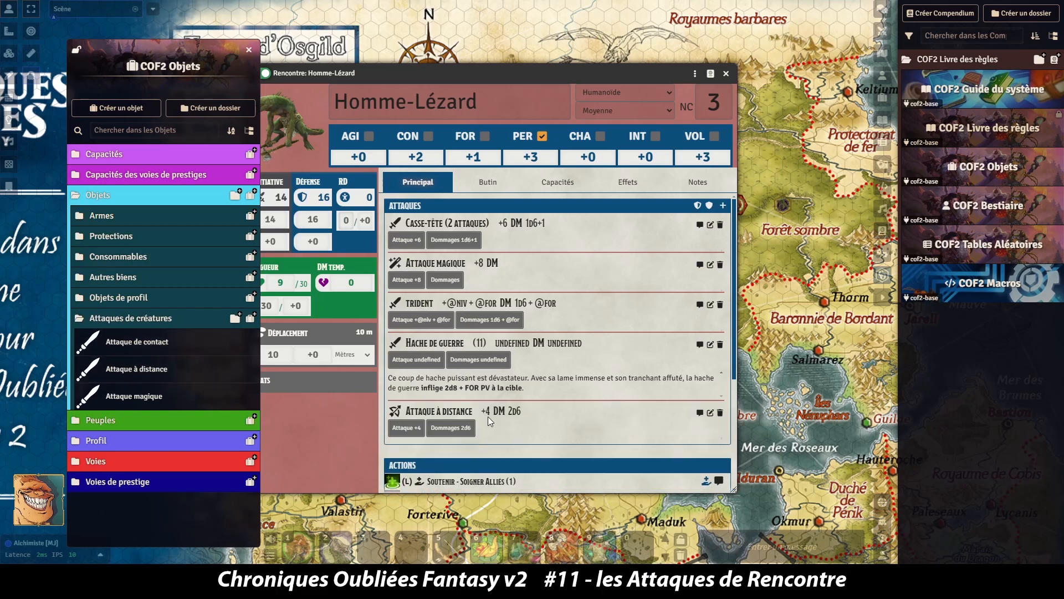
# Open the Homme-Lézard's Attaque à distance for editing and inspect its action and attack resolution.
pyautogui.click(710, 413)
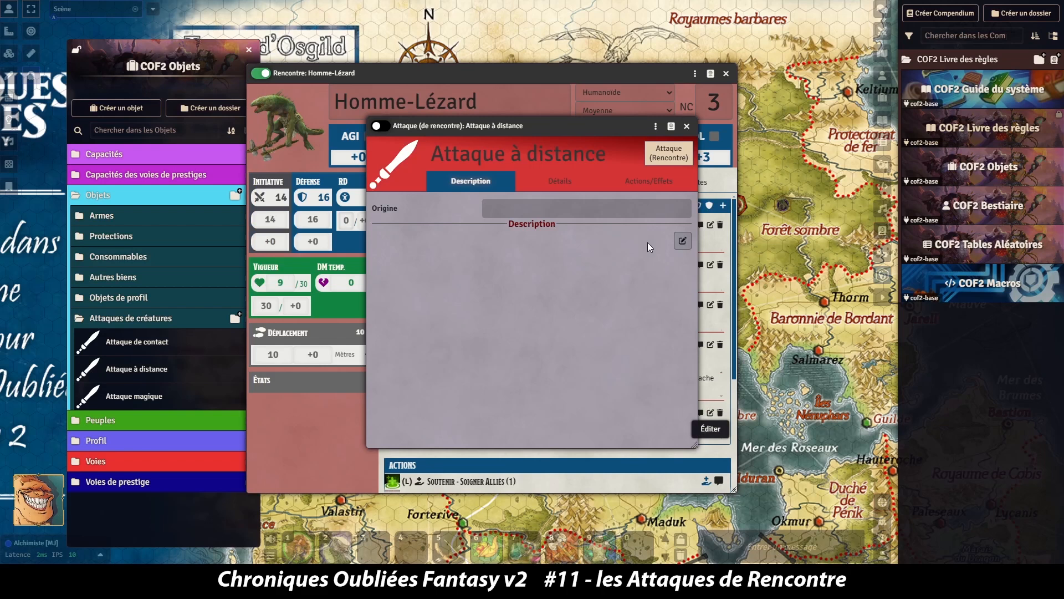
pyautogui.click(659, 182)
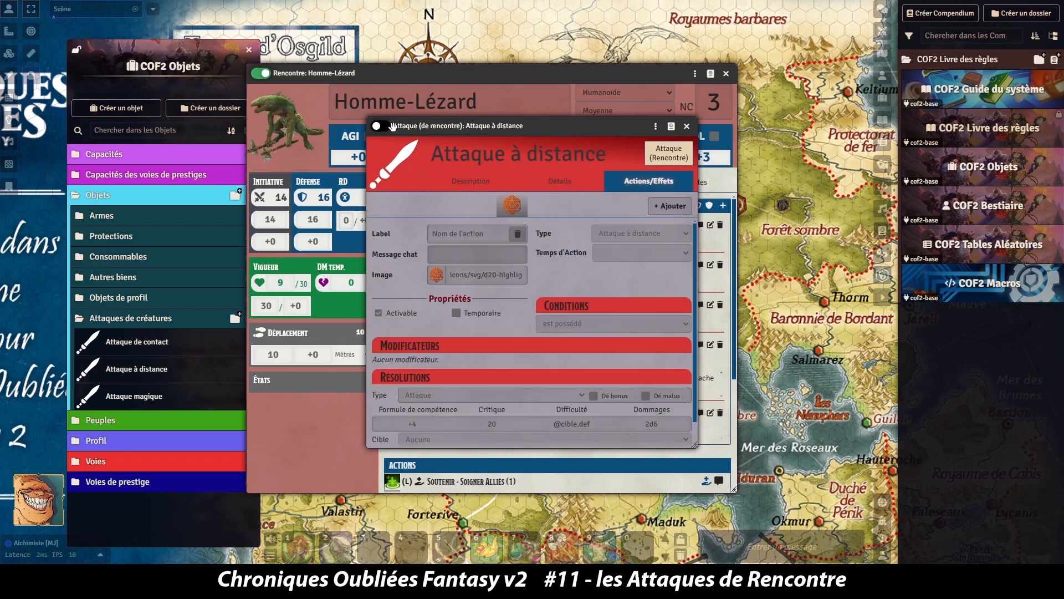
pyautogui.scroll(-1, 455, 300)
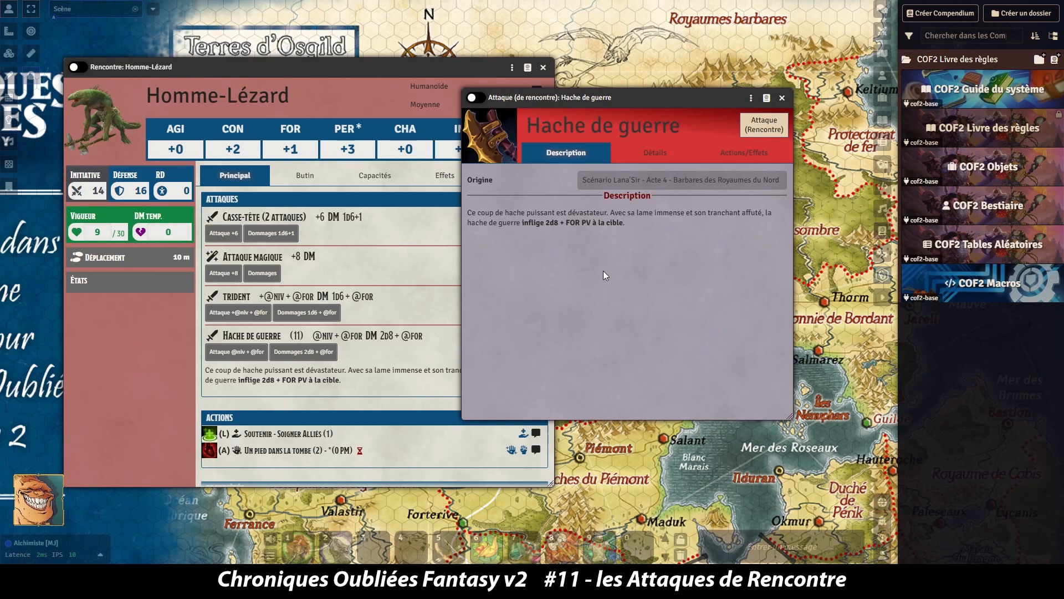
# Review the details and attack resolution of the Hache de guerre, and close its sheet and the Homme-Lézard sheet.
pyautogui.click(656, 153)
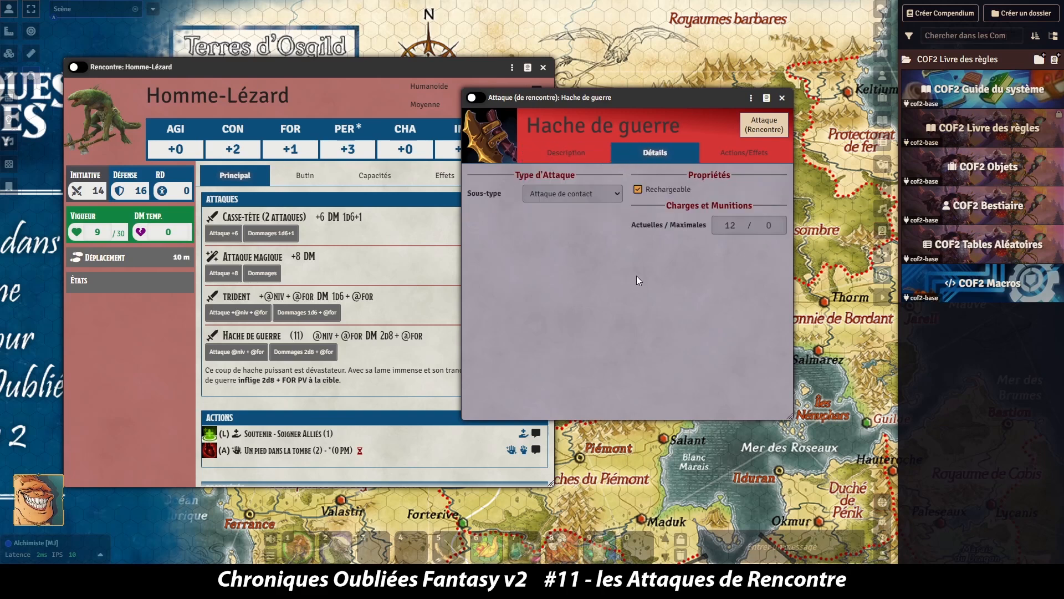
pyautogui.click(744, 153)
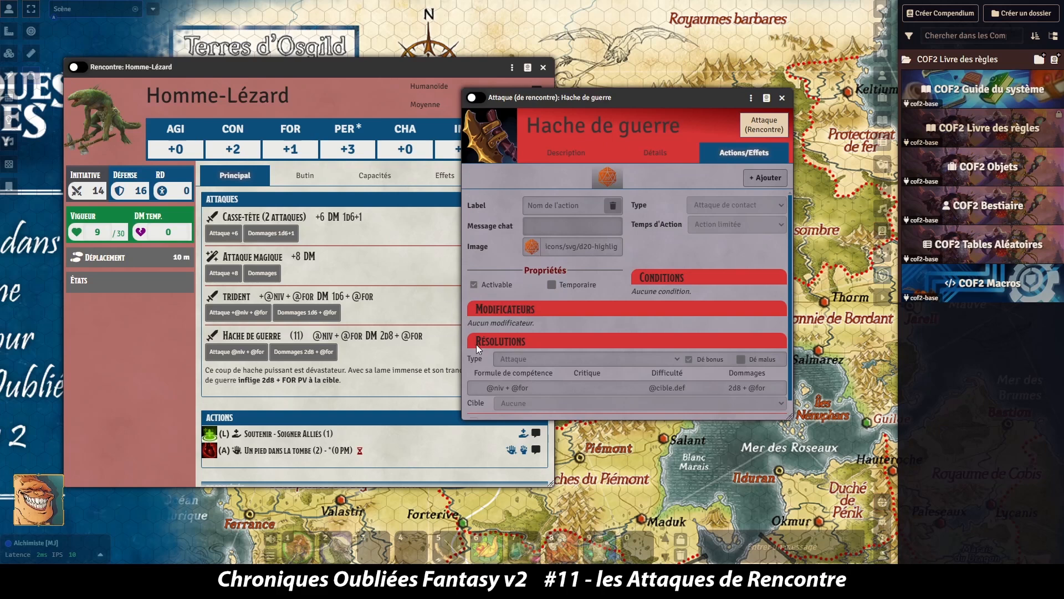
pyautogui.scroll(-1, 509, 342)
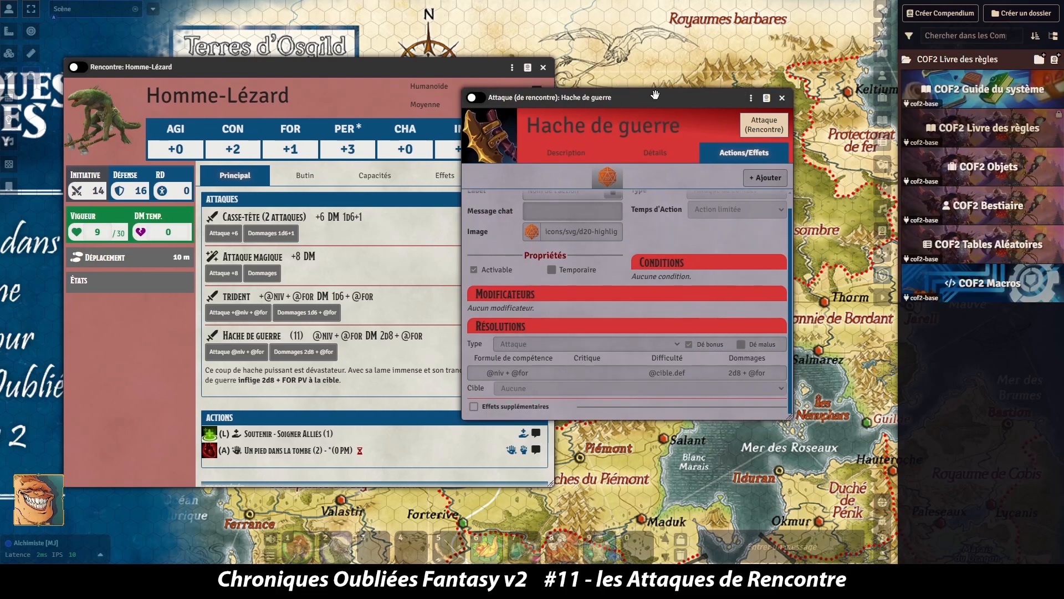
pyautogui.click(782, 97)
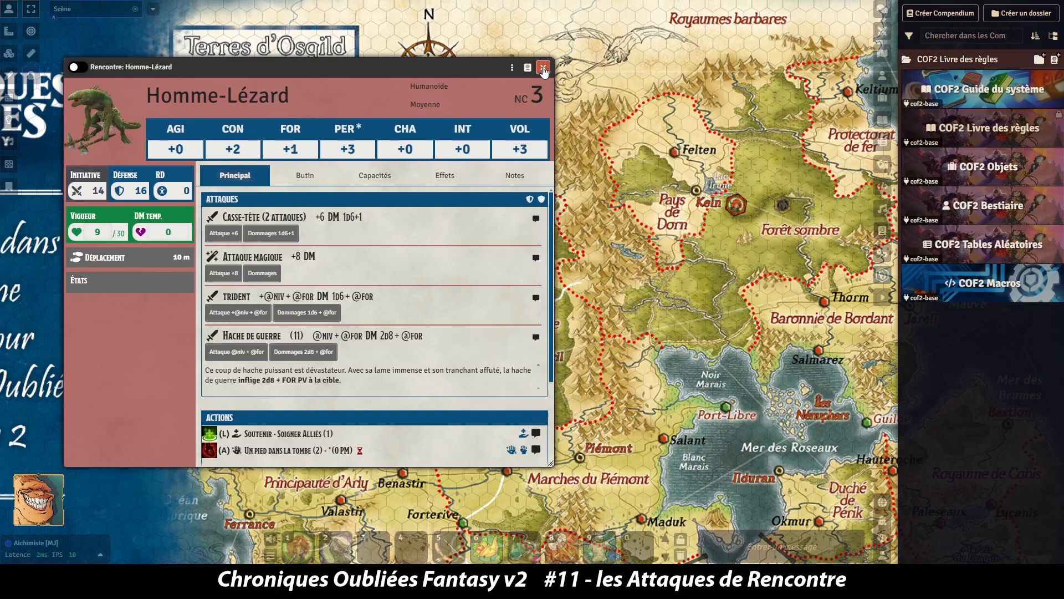
pyautogui.click(543, 67)
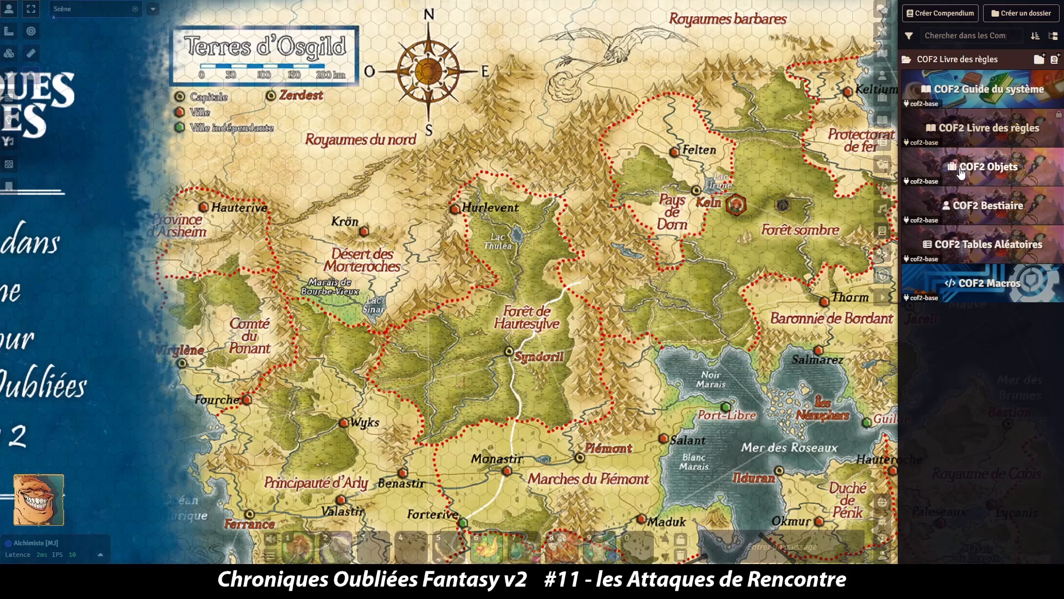
# Open the Attaque brutale capacity from the COF2 Objets compendium and examine its second and fourth actions.
pyautogui.click(981, 166)
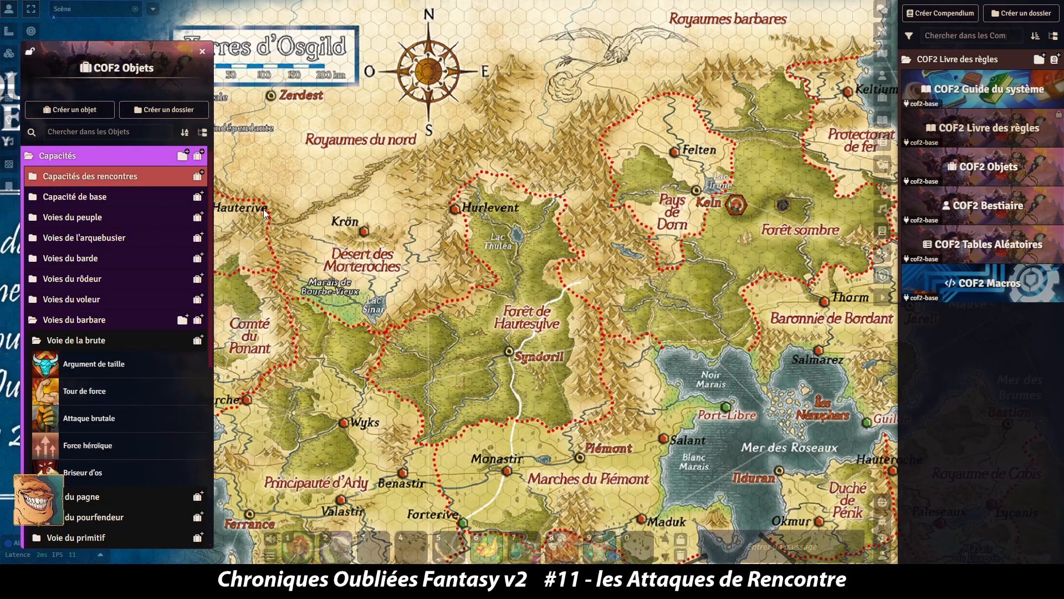
pyautogui.click(101, 427)
pyautogui.click(533, 200)
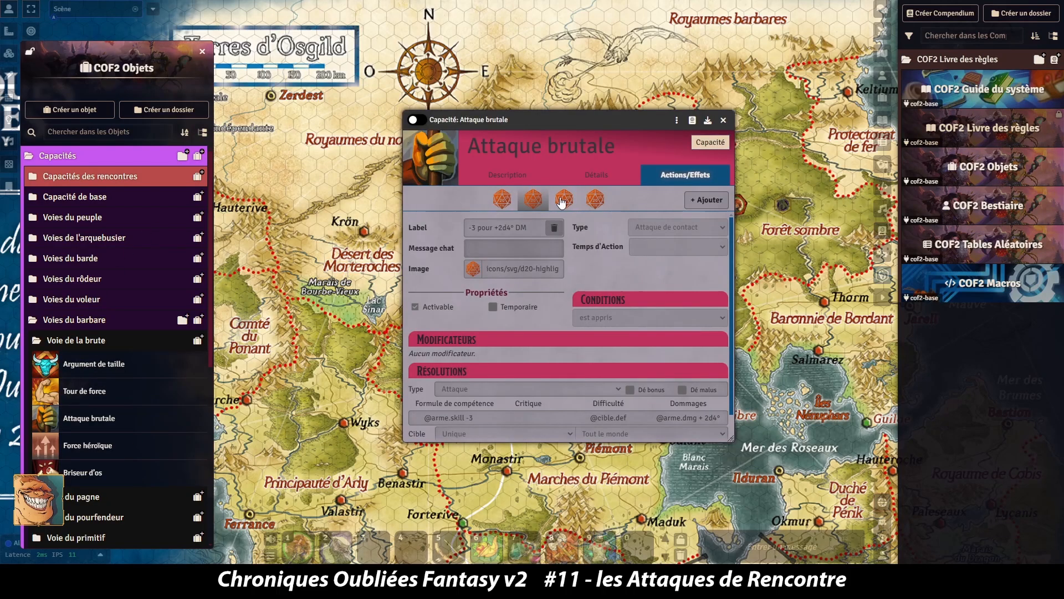
pyautogui.click(596, 200)
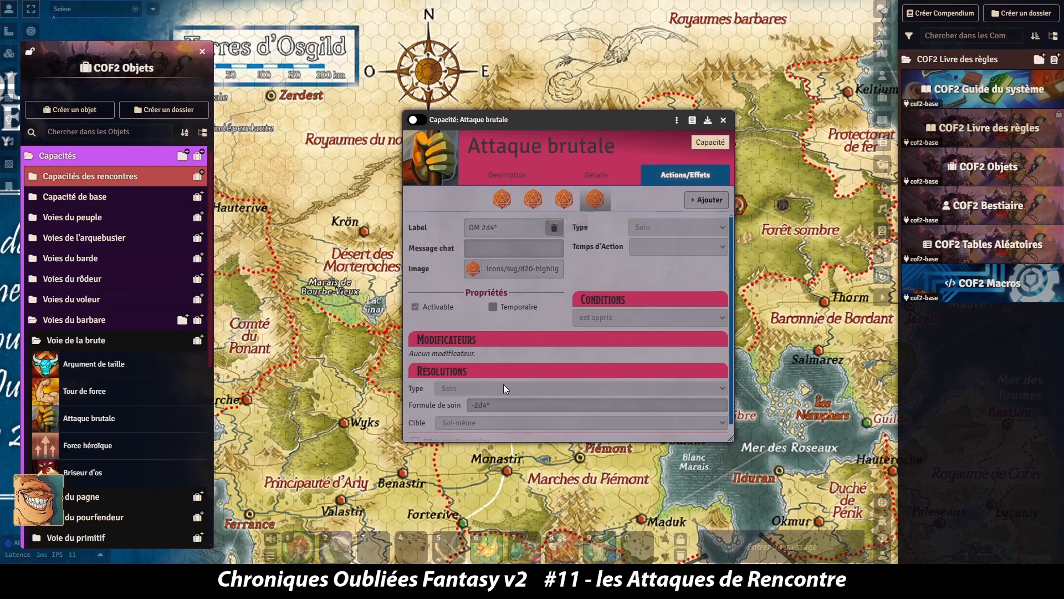